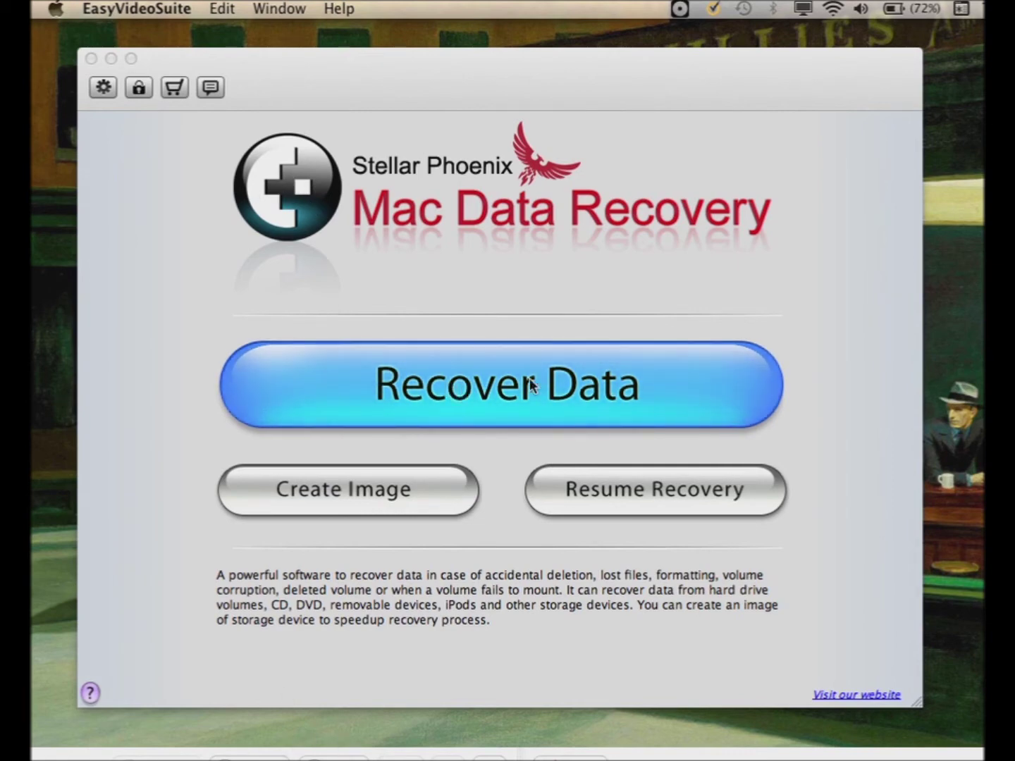
- Start data recovery and read the Quick Recovery and Deleted Recovery descriptions on the Drive Recovery screen
{"action": "left_click", "coordinate": [509, 387]}
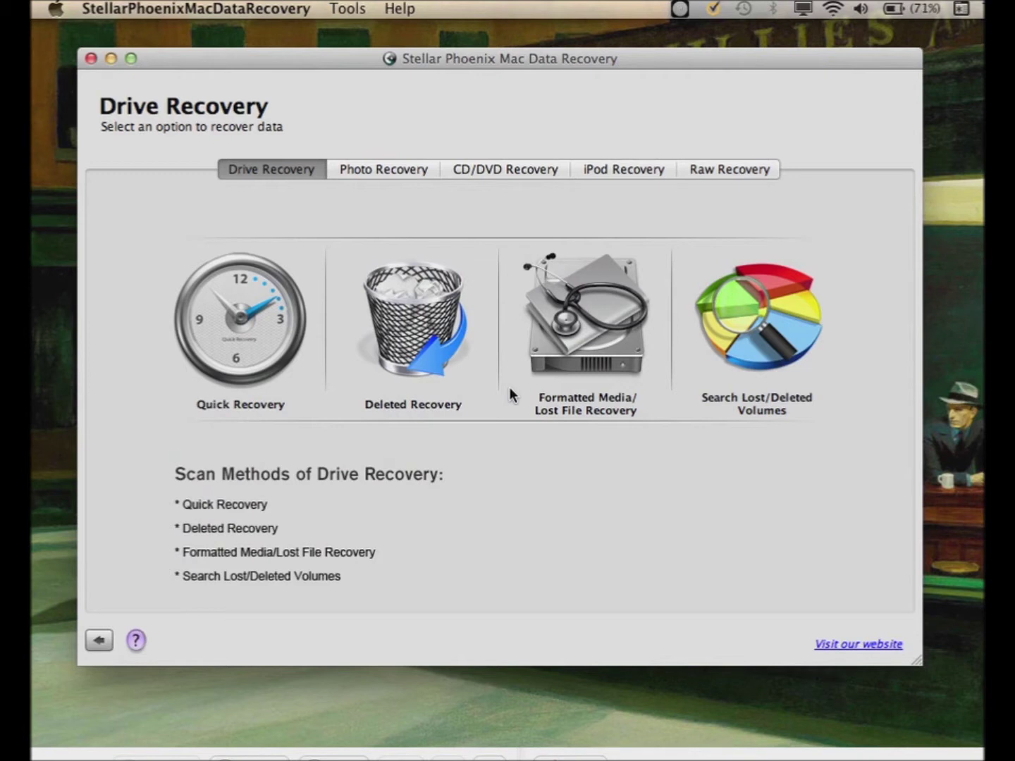
{"action": "mouse_move", "coordinate": [399, 341]}
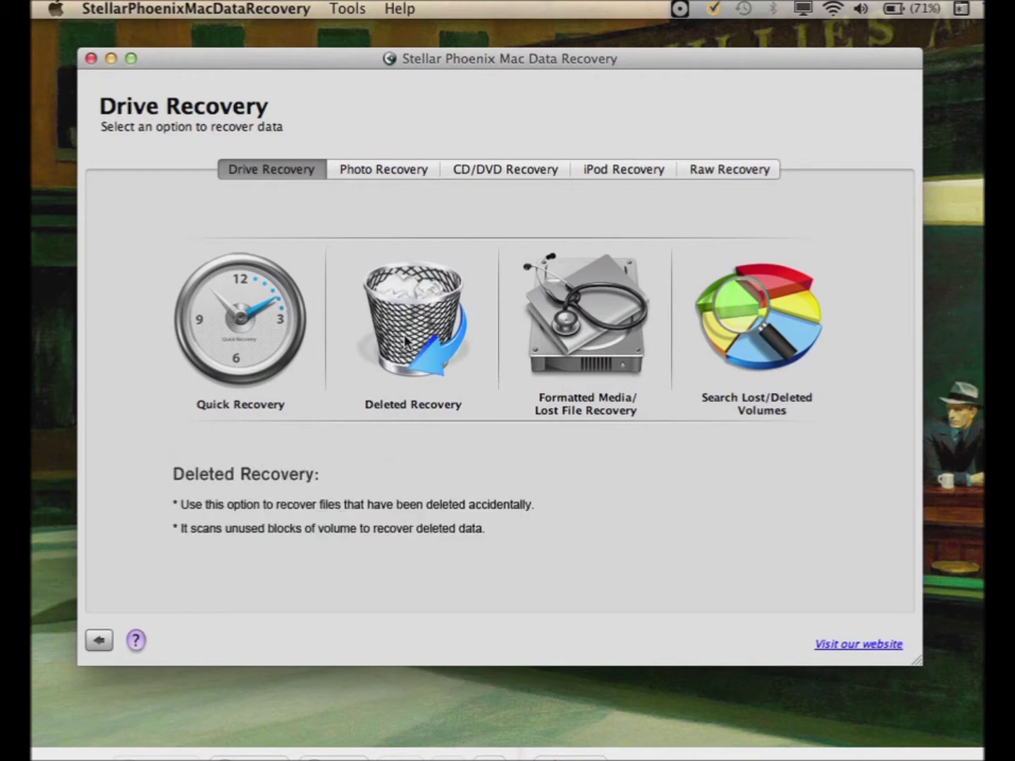
{"action": "mouse_move", "coordinate": [286, 321]}
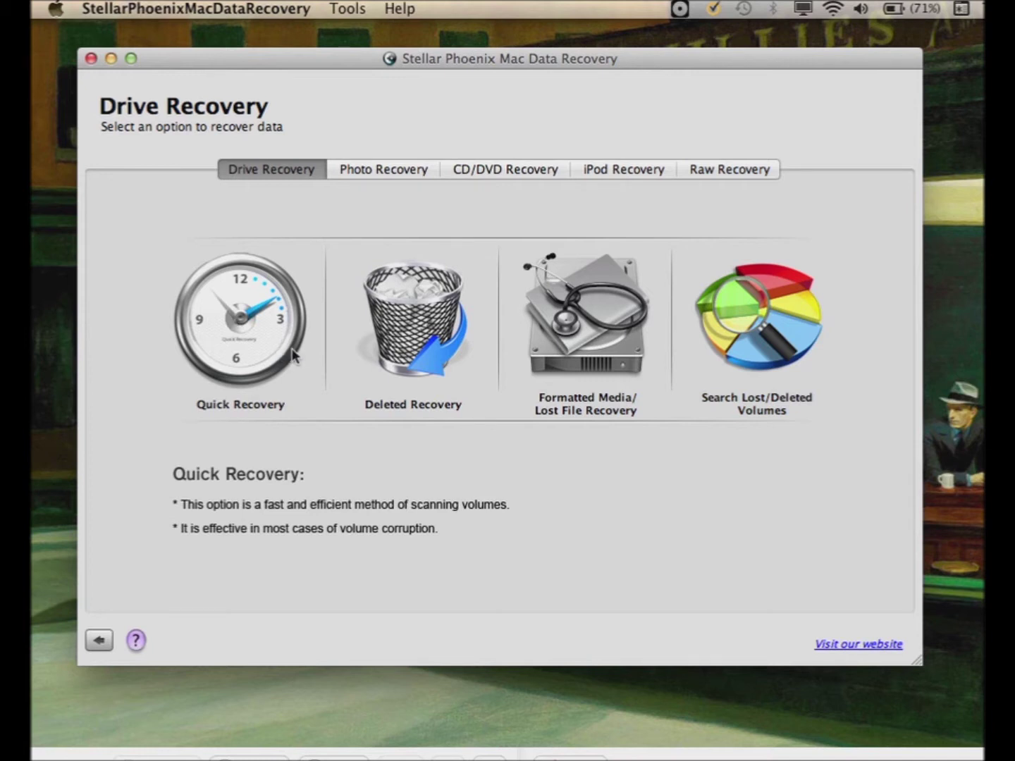
{"action": "mouse_move", "coordinate": [432, 358]}
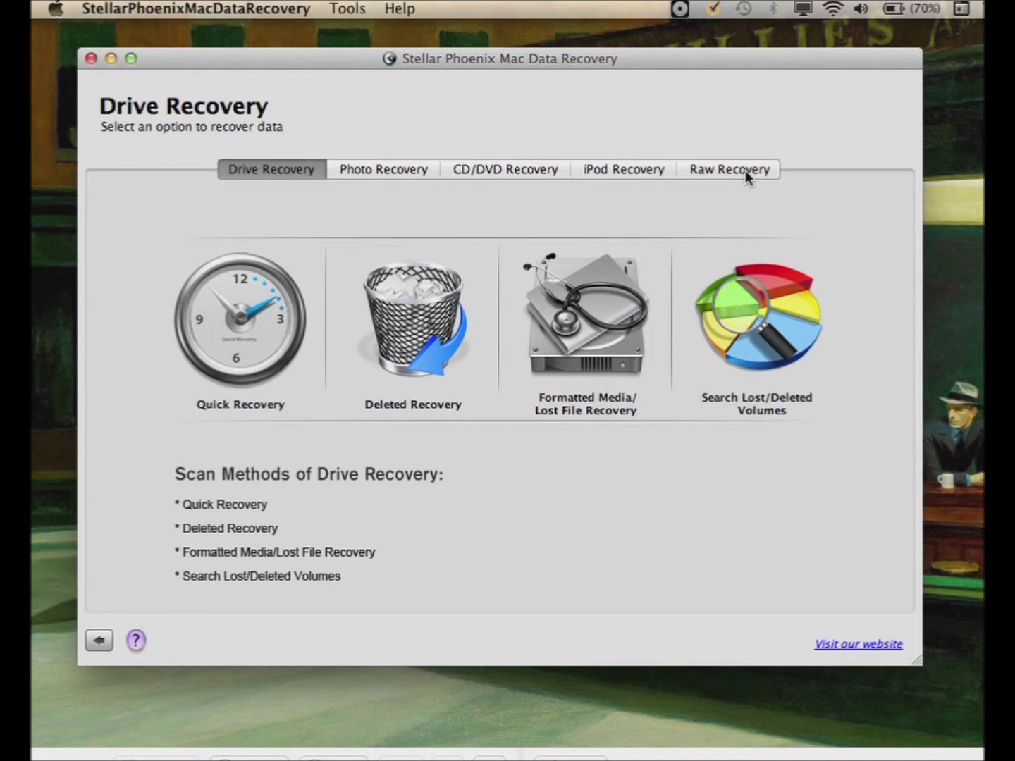
- Open the supported file formats in Preferences, scroll to the JPEG rows and untick JPEG Images
{"action": "mouse_move", "coordinate": [211, 294]}
{"action": "left_click", "coordinate": [347, 9]}
{"action": "left_click", "coordinate": [274, 13]}
{"action": "left_click", "coordinate": [273, 13]}
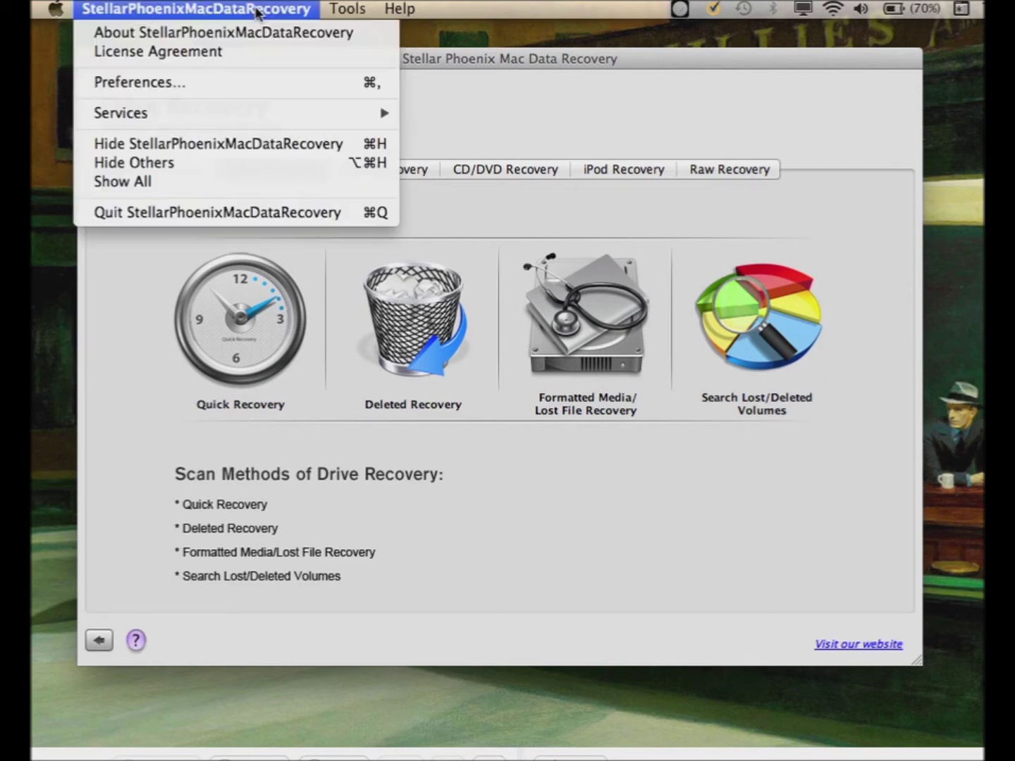
{"action": "left_click", "coordinate": [232, 83]}
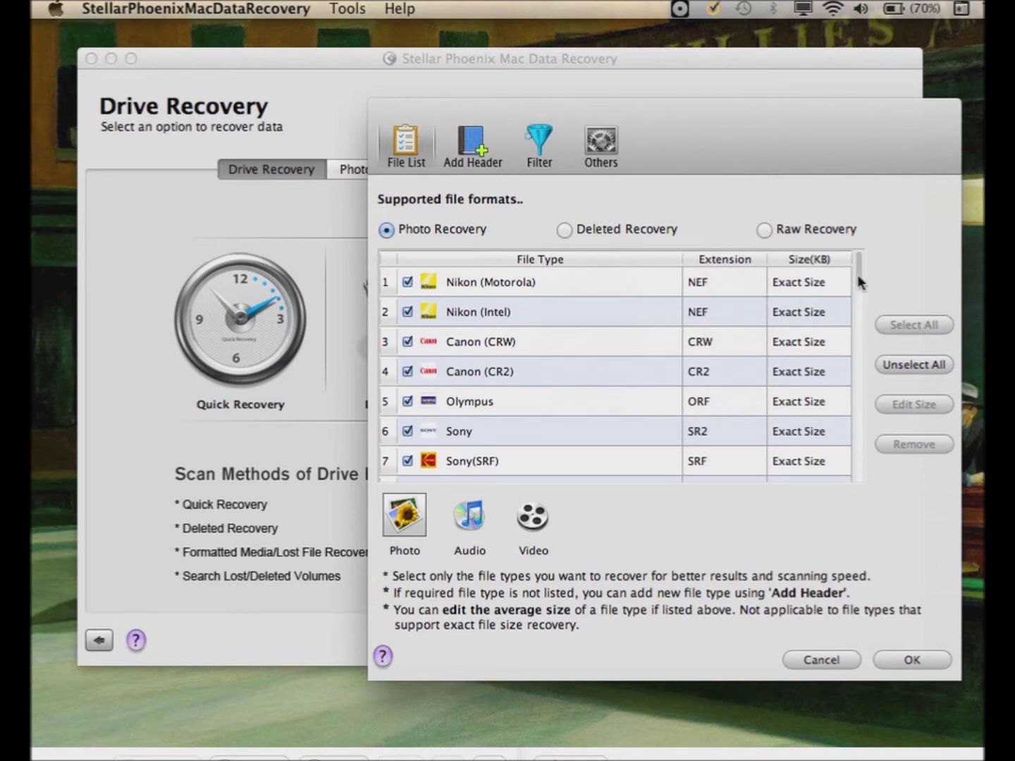
{"action": "left_click_drag", "start_coordinate": [858, 277], "coordinate": [859, 356]}
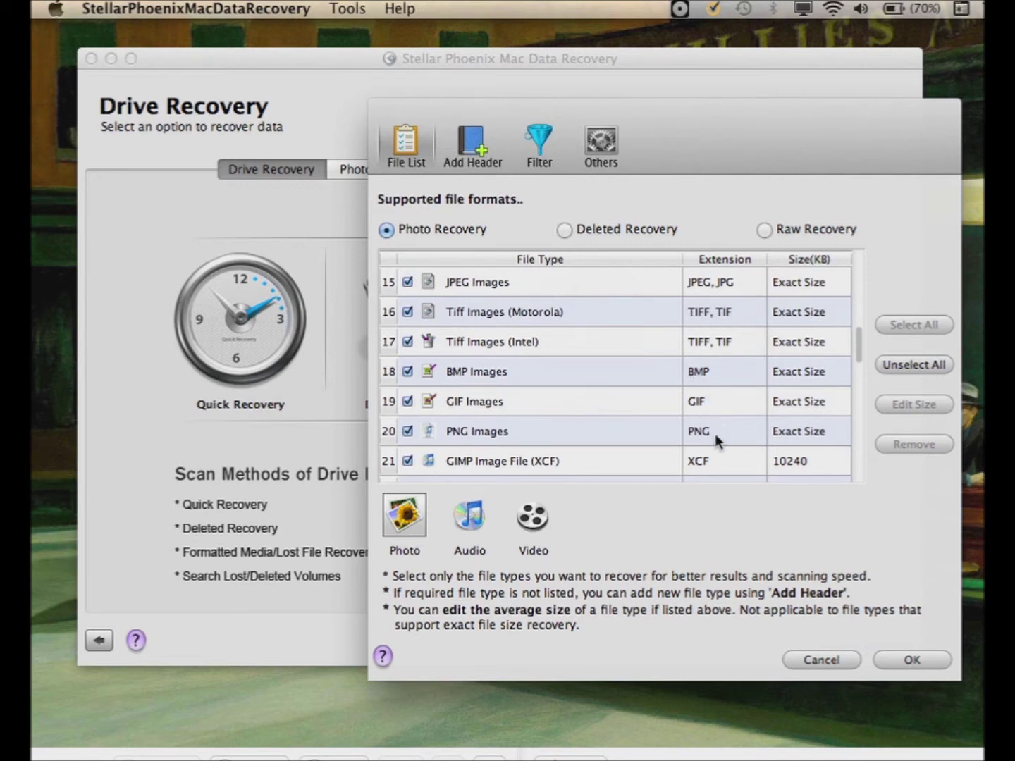
{"action": "left_click", "coordinate": [407, 282]}
- Re-include JPEG Images, then view the Audio, Video and Photo format lists
{"action": "left_click", "coordinate": [407, 283]}
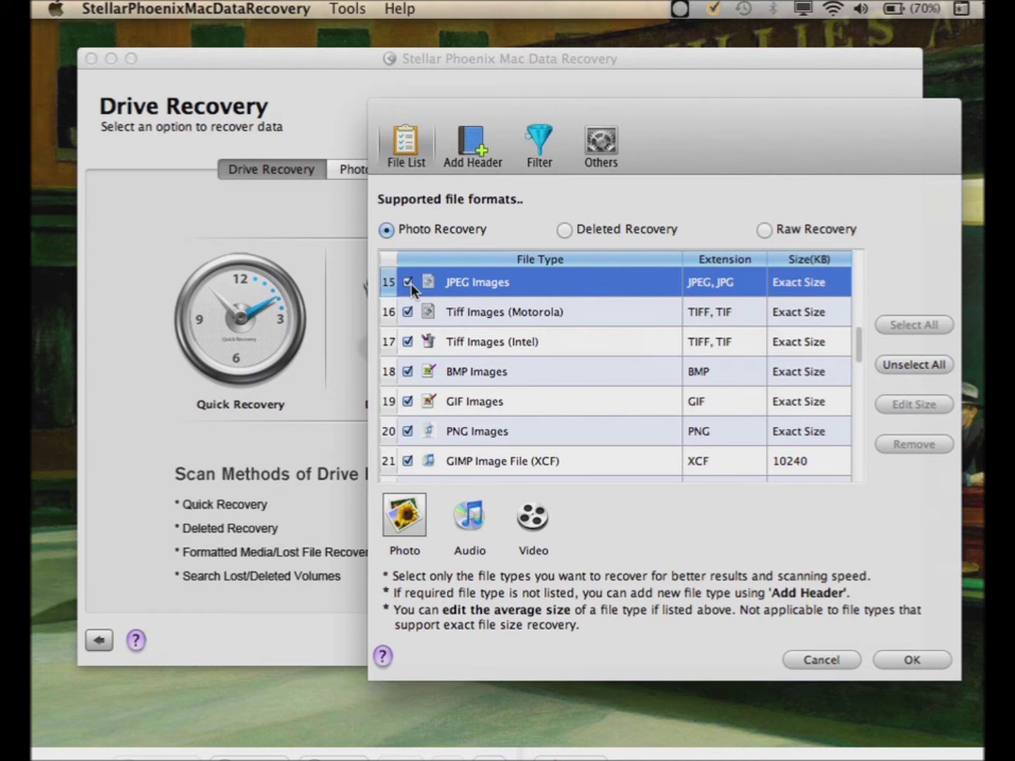
{"action": "left_click", "coordinate": [468, 524]}
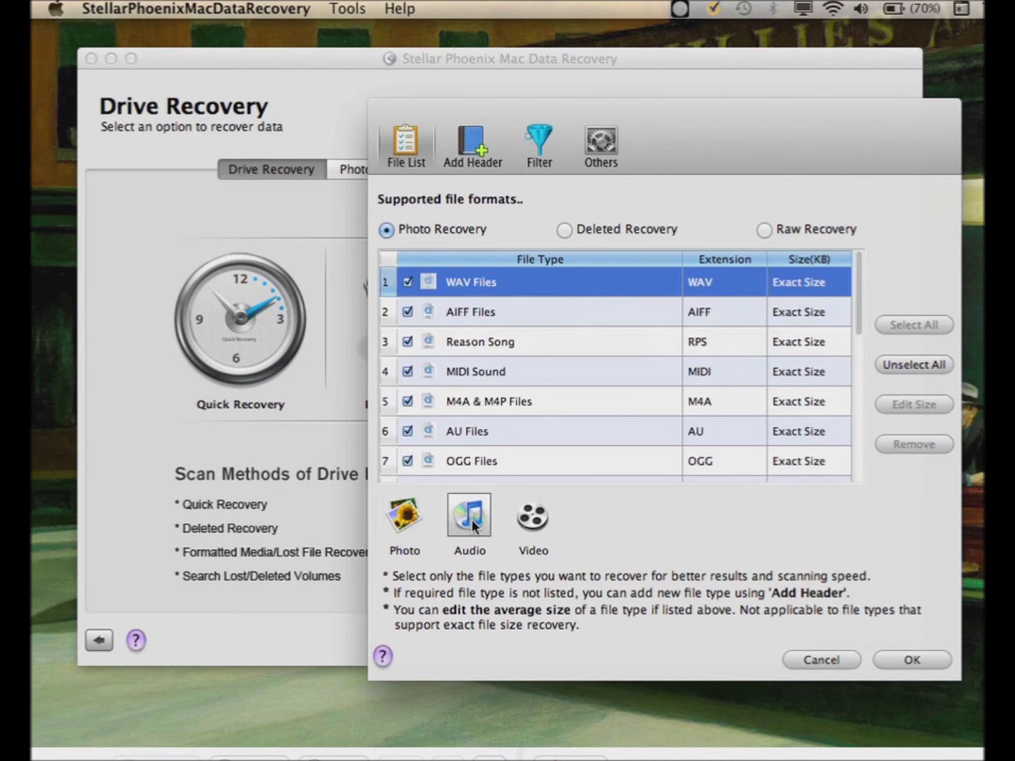
{"action": "left_click", "coordinate": [512, 530]}
{"action": "left_click", "coordinate": [411, 529]}
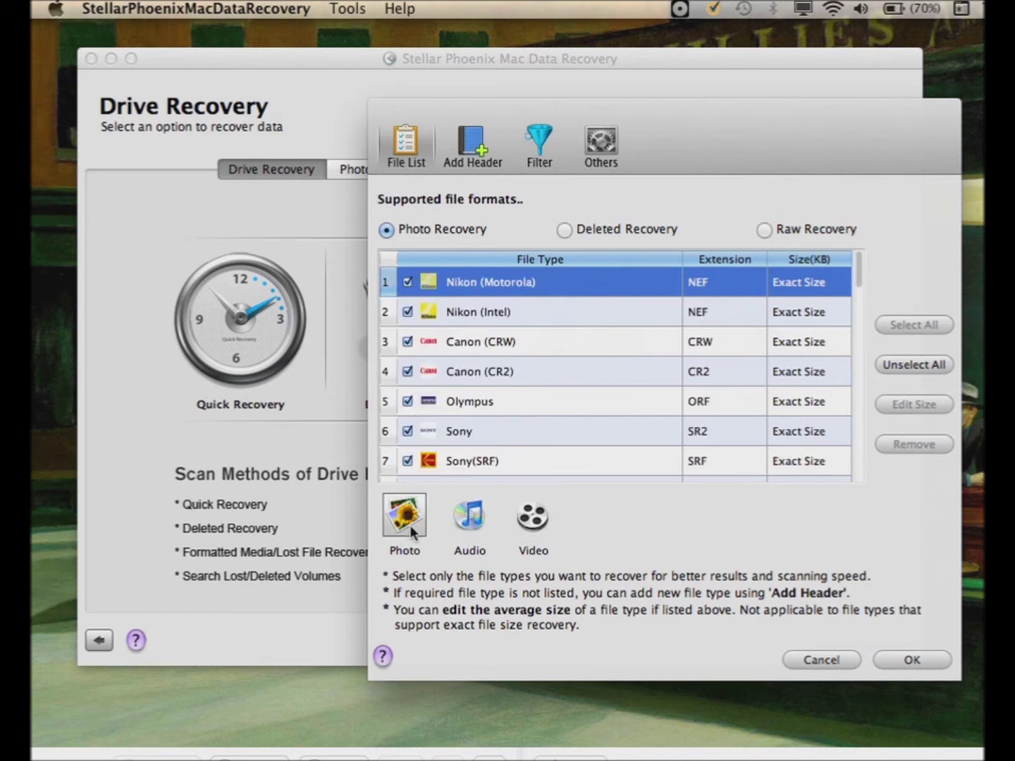
- Compare the Audio, Video and Photo lists again, then cancel the format settings without saving
{"action": "left_click", "coordinate": [481, 530]}
{"action": "left_click", "coordinate": [527, 533]}
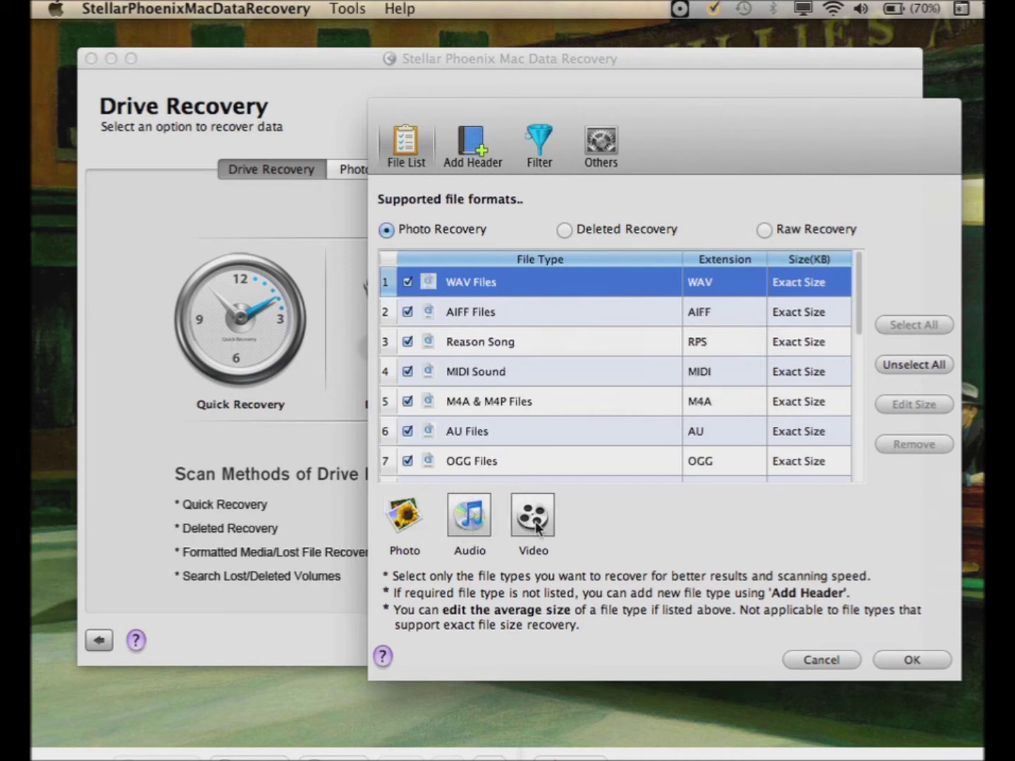
{"action": "left_click", "coordinate": [479, 529]}
{"action": "left_click", "coordinate": [422, 529]}
{"action": "left_click", "coordinate": [468, 525]}
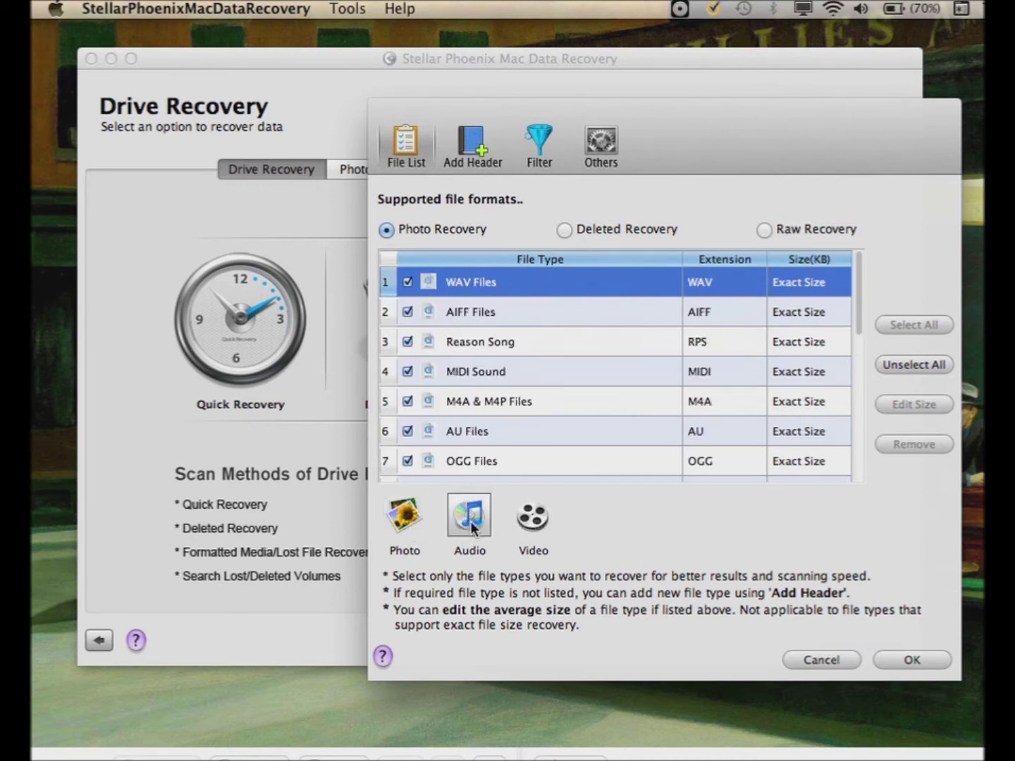
{"action": "left_click", "coordinate": [520, 529]}
{"action": "left_click", "coordinate": [415, 526]}
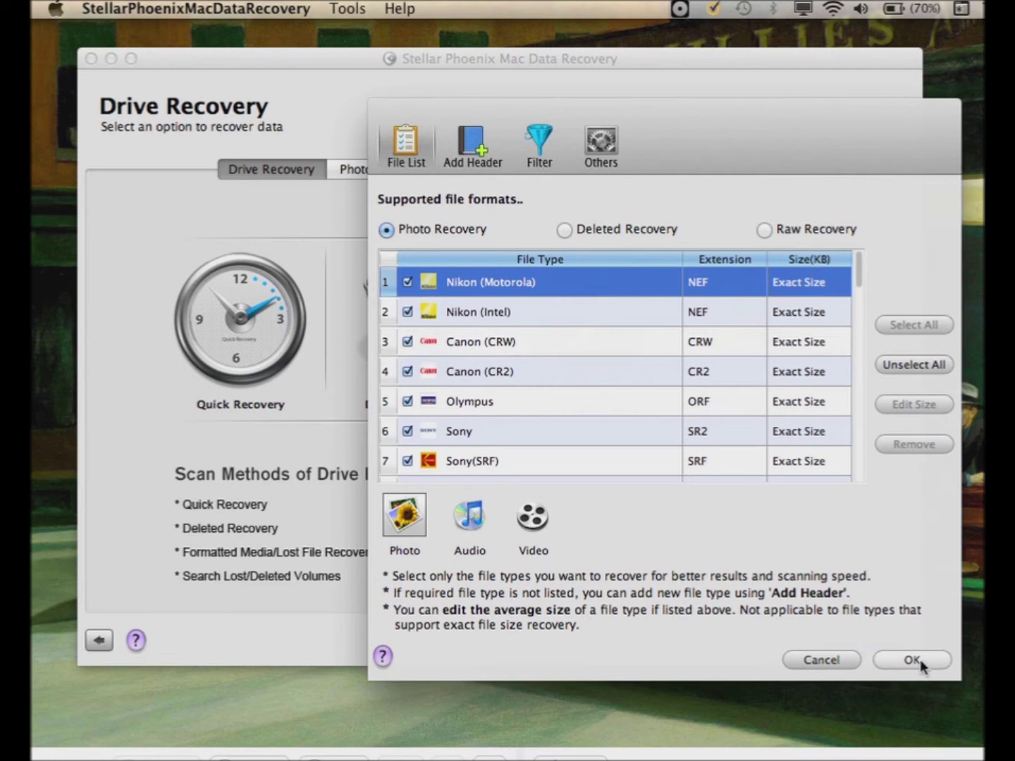
{"action": "left_click", "coordinate": [836, 660]}
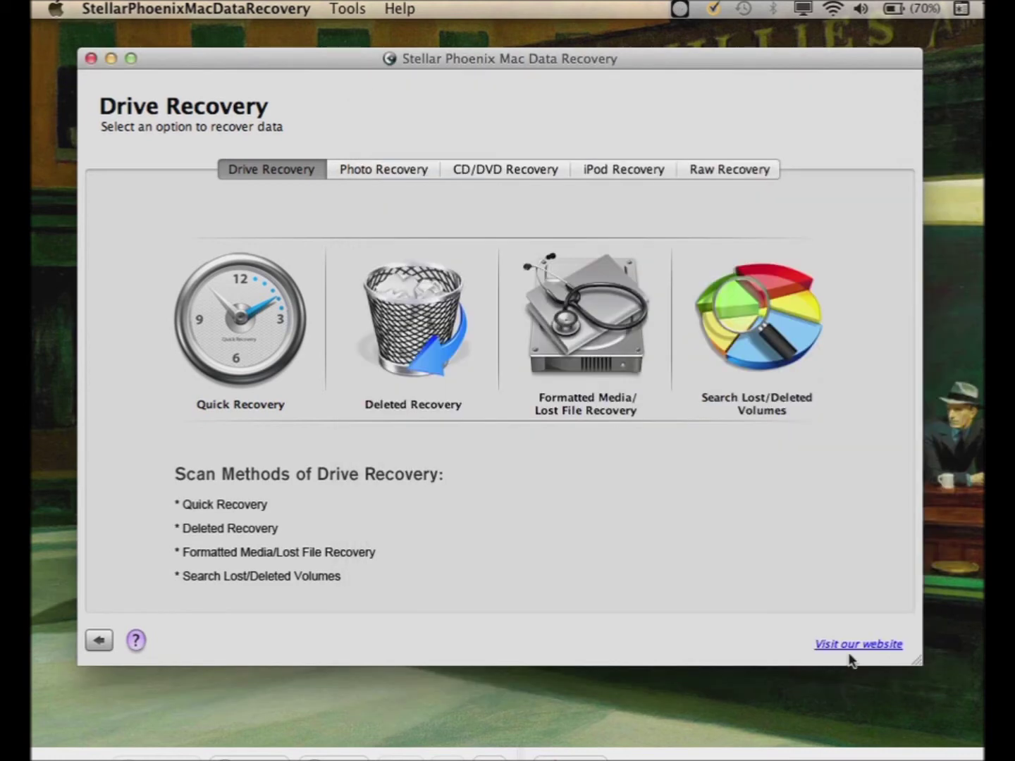
- Choose Quick Recovery and scan the Macintosh HD volume
{"action": "left_click", "coordinate": [251, 368]}
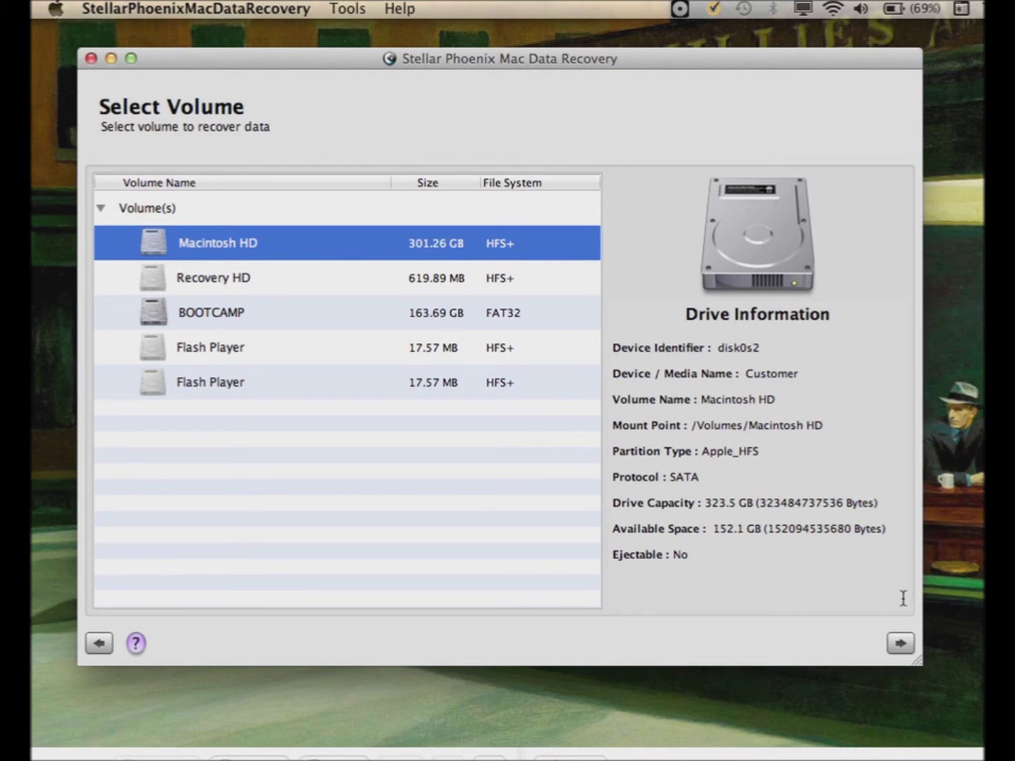
{"action": "left_click", "coordinate": [903, 648]}
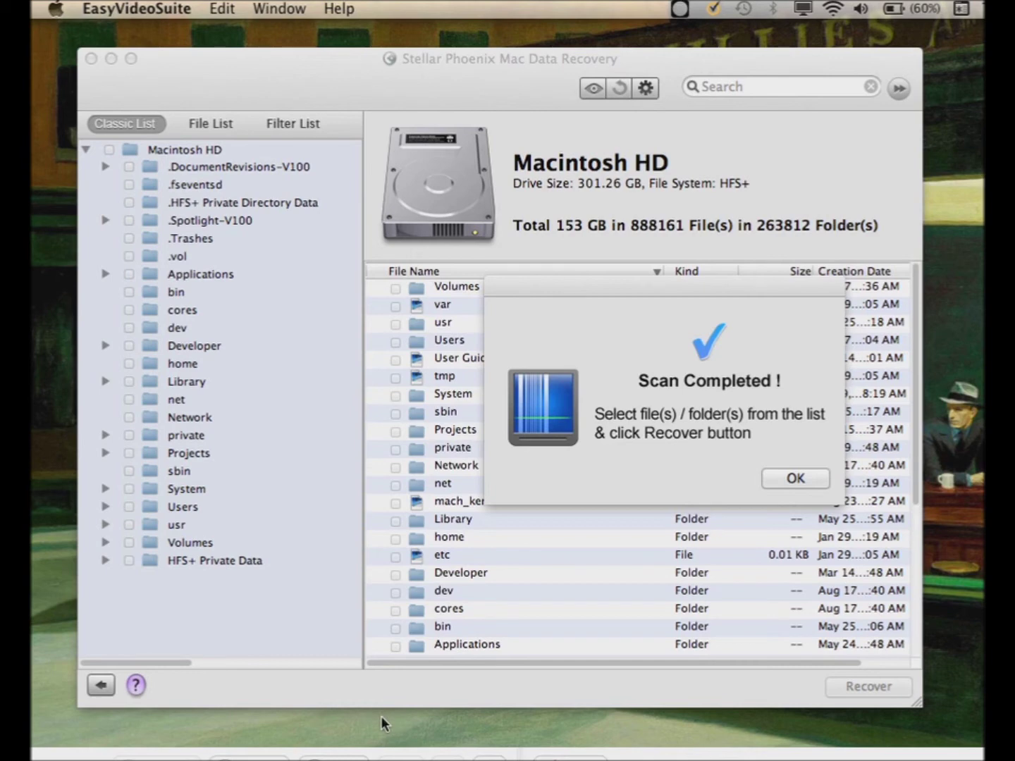
{"action": "left_click", "coordinate": [789, 474]}
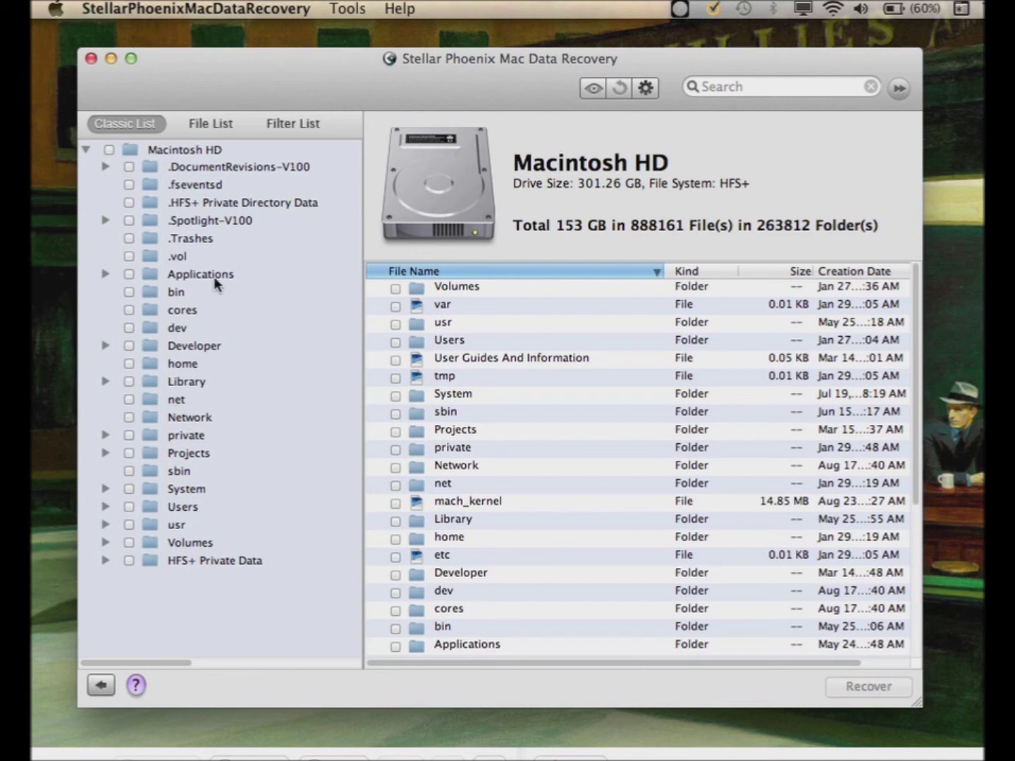
- Switch to the File List view, expand Photos and select its JPEG folder
{"action": "left_click", "coordinate": [201, 126]}
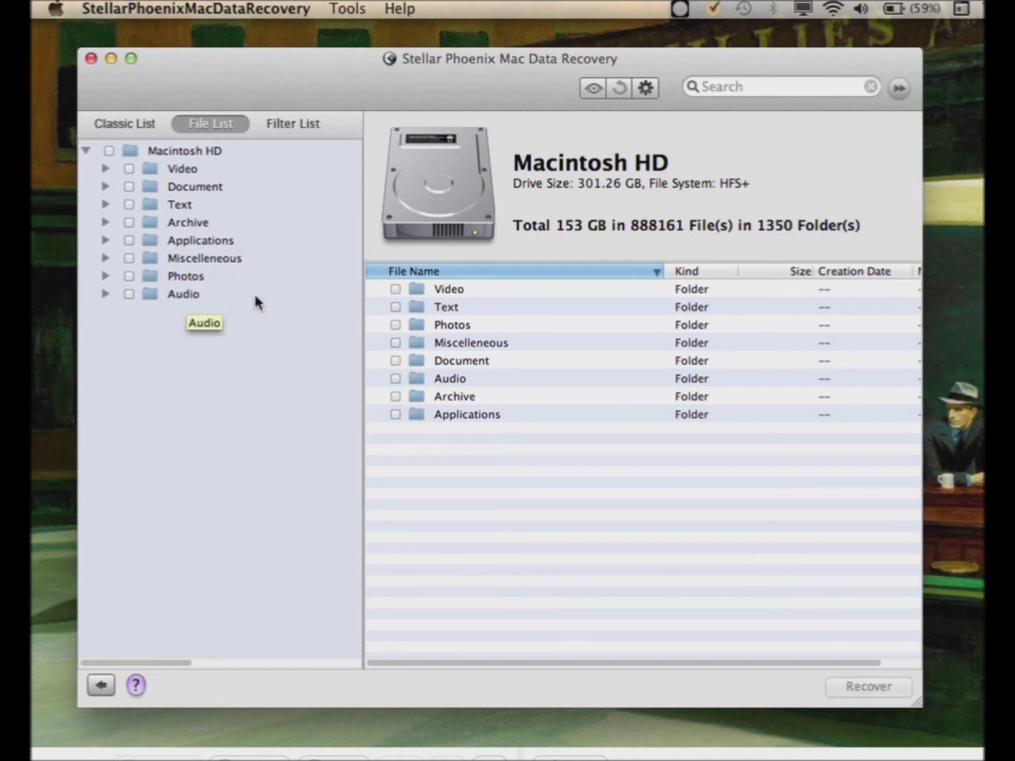
{"action": "left_click", "coordinate": [194, 276]}
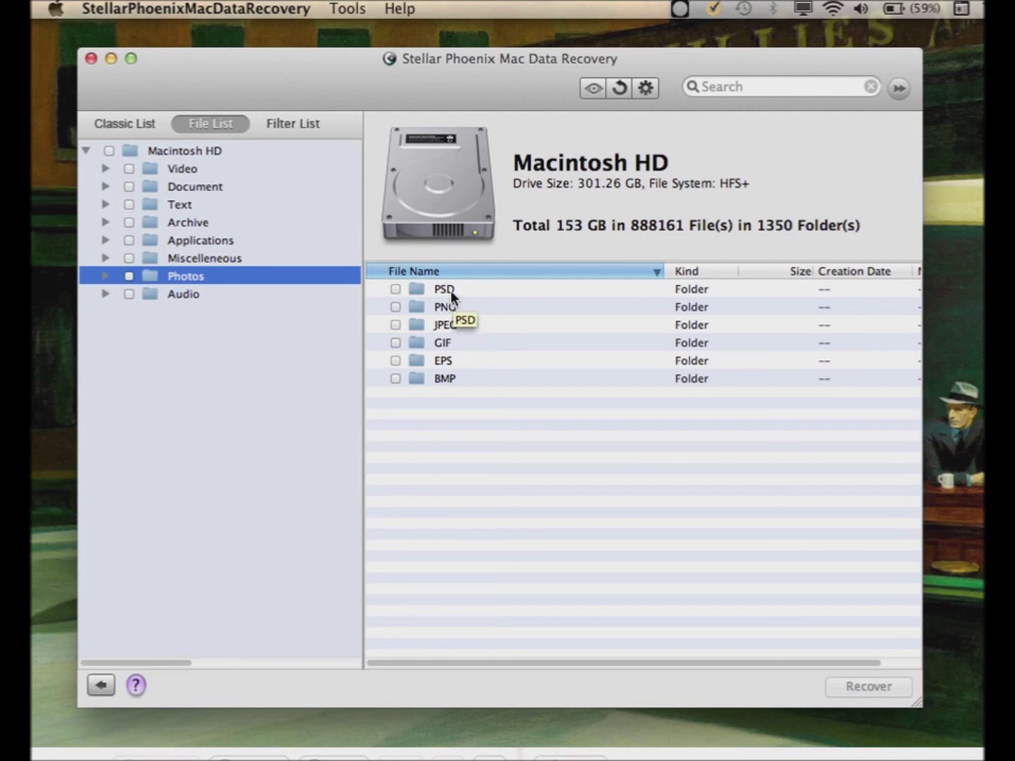
{"action": "left_click", "coordinate": [450, 327]}
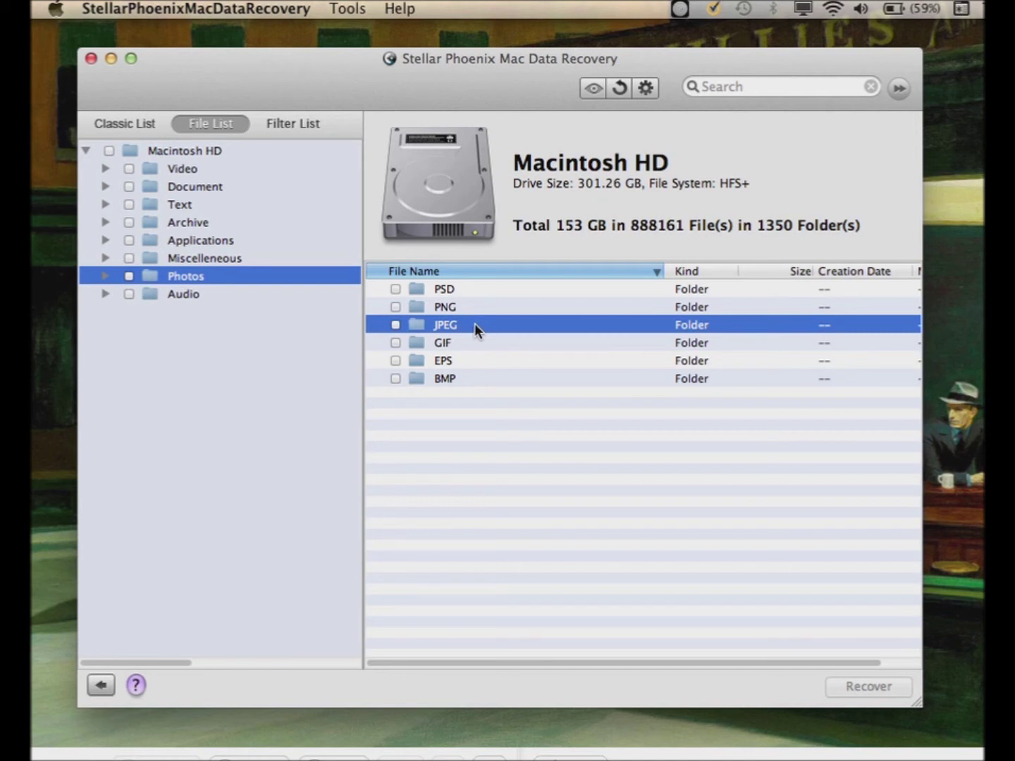
- Open the JPEG folder and sort its .jpg files by file name, ending ascending
{"action": "double_click", "coordinate": [474, 323]}
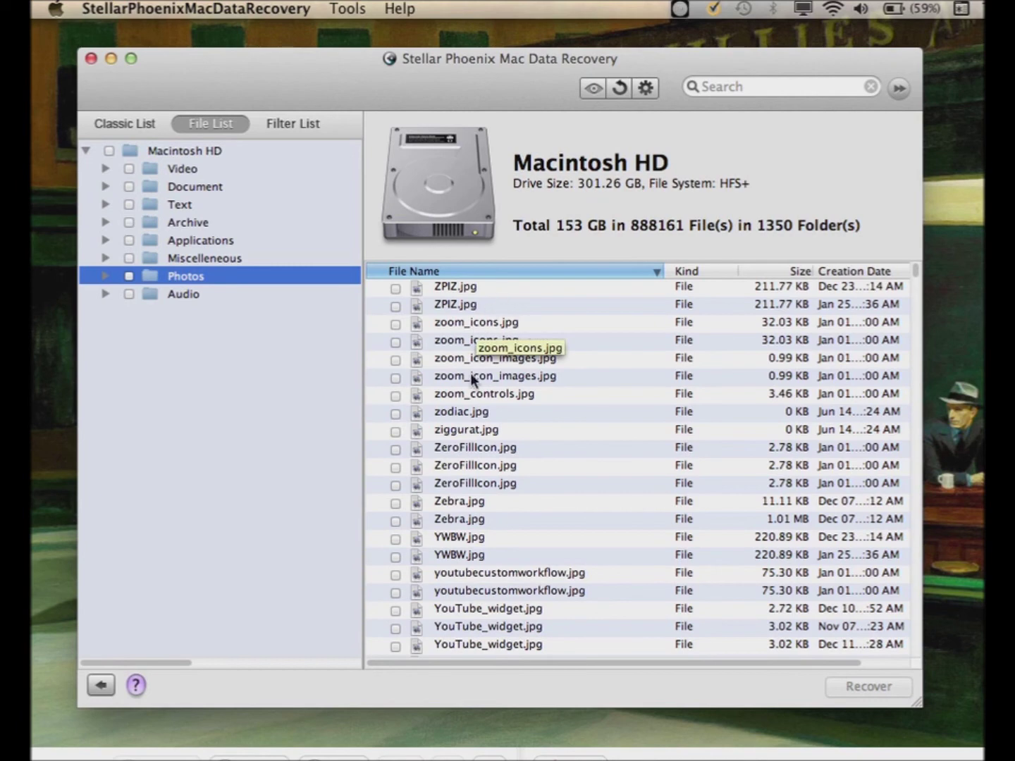
{"action": "left_click", "coordinate": [504, 274]}
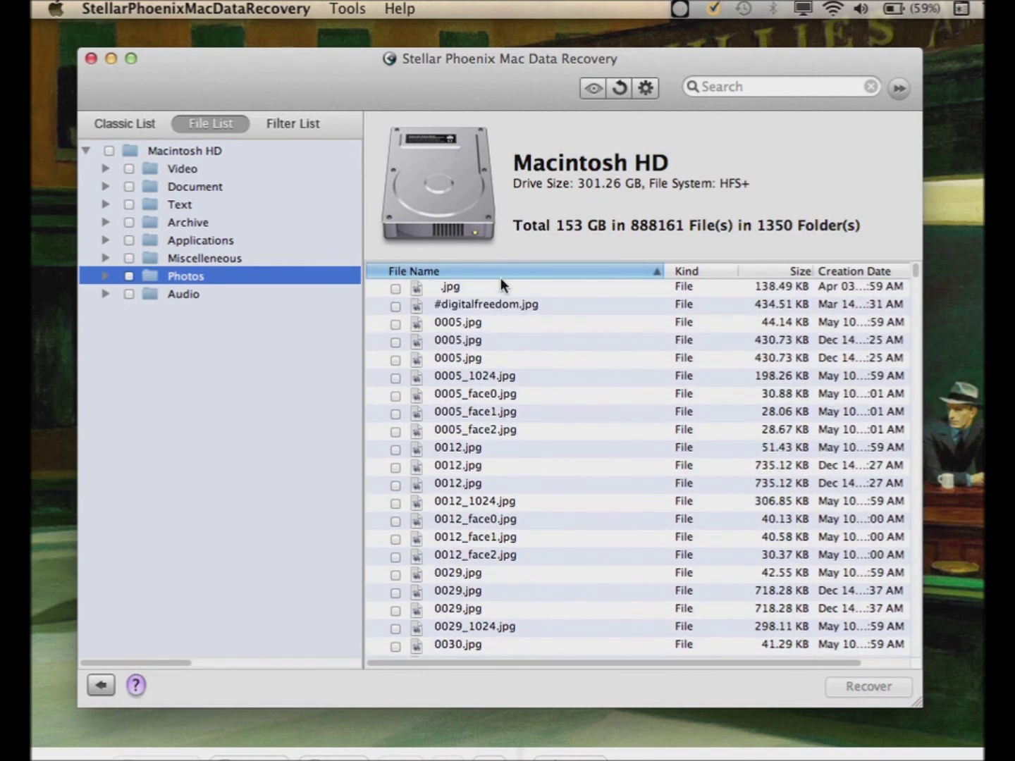
{"action": "left_click", "coordinate": [499, 272]}
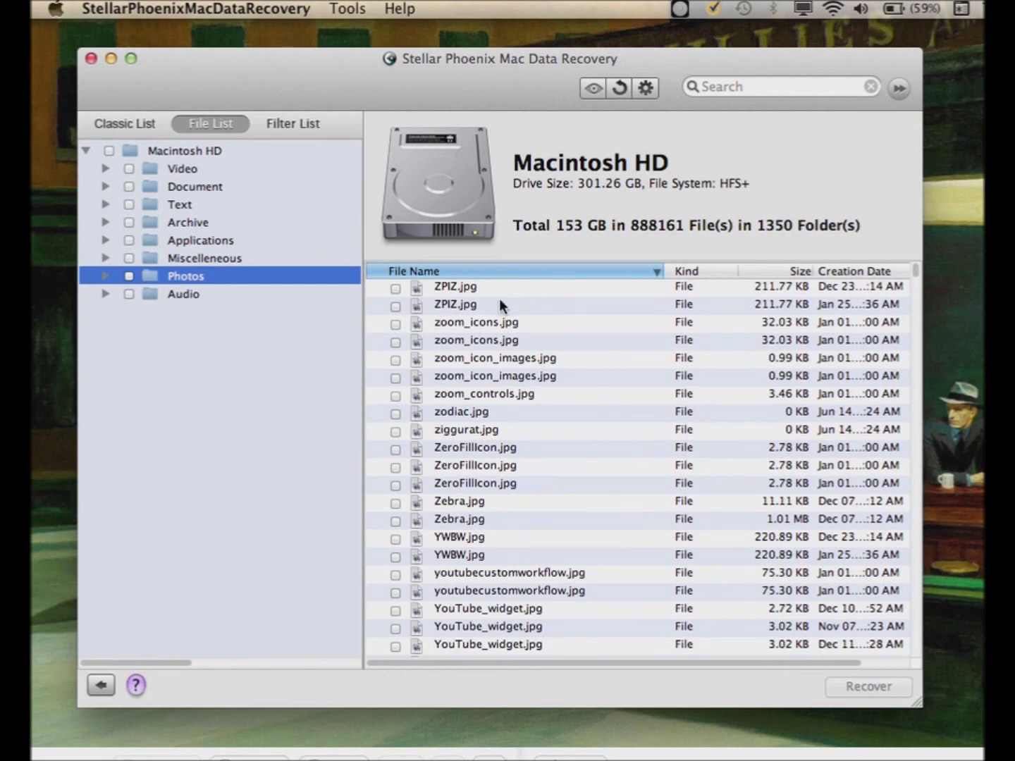
{"action": "left_click", "coordinate": [499, 271]}
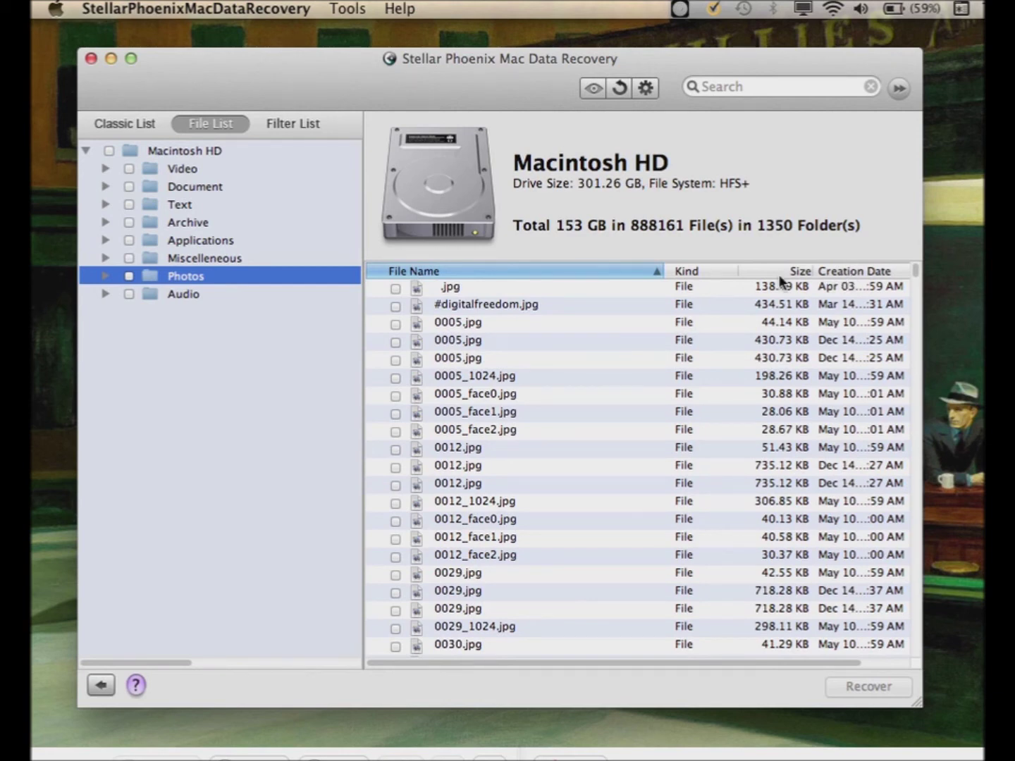
- Sort names descending and mark the first five files: two ZPIZ.jpg, two zoom_icons.jpg, zoom_icon_images.jpg
{"action": "left_click", "coordinate": [508, 272]}
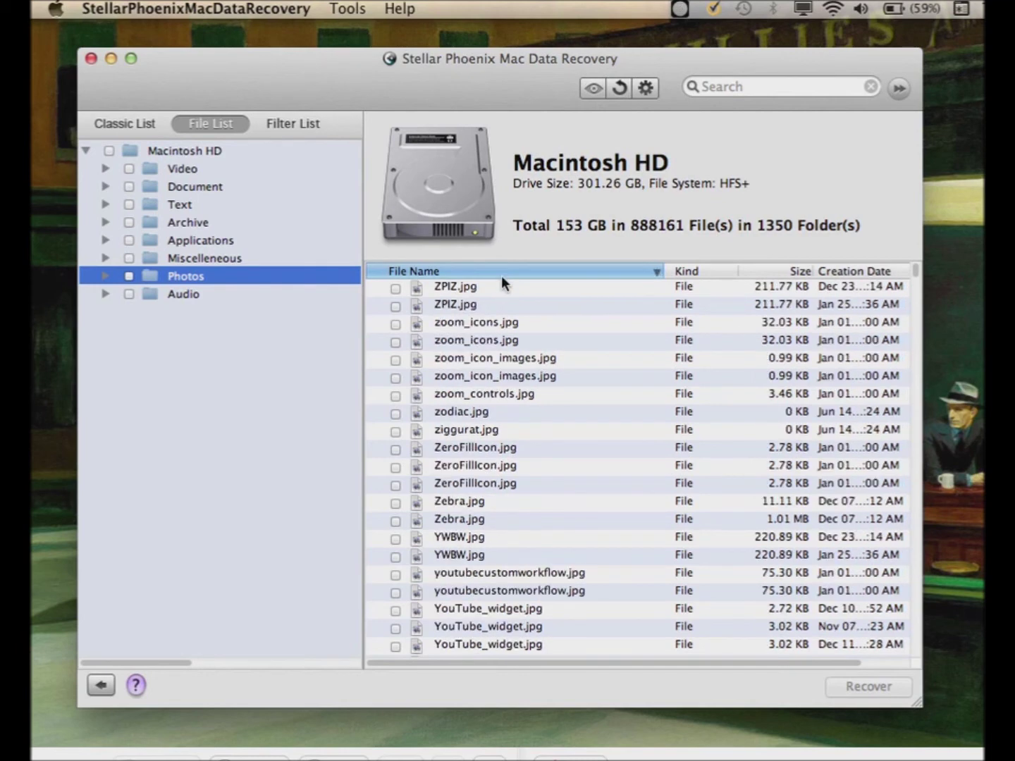
{"action": "left_click", "coordinate": [395, 289]}
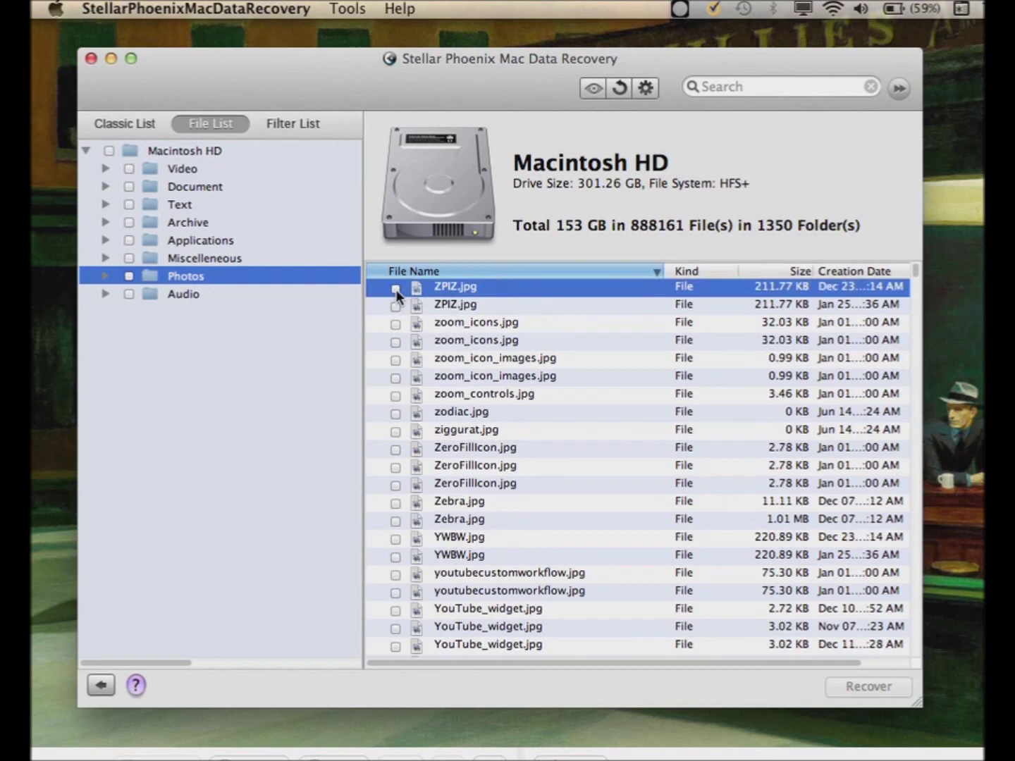
{"action": "left_click", "coordinate": [396, 307]}
{"action": "left_click", "coordinate": [395, 324]}
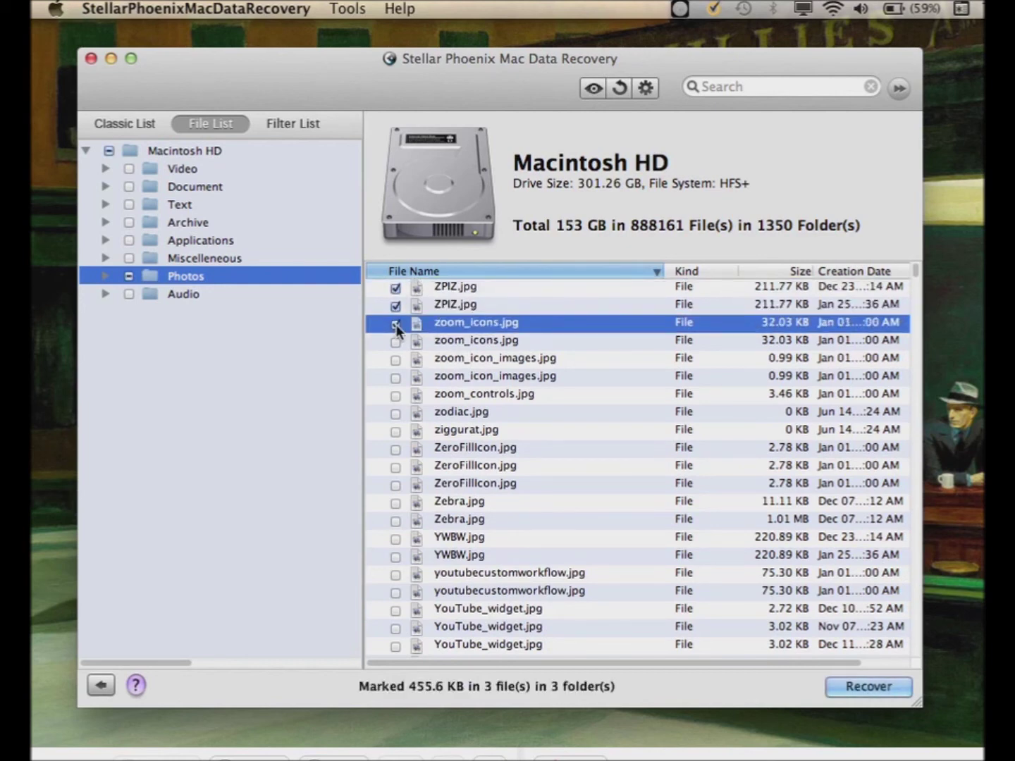
{"action": "left_click", "coordinate": [395, 342]}
{"action": "left_click", "coordinate": [396, 360]}
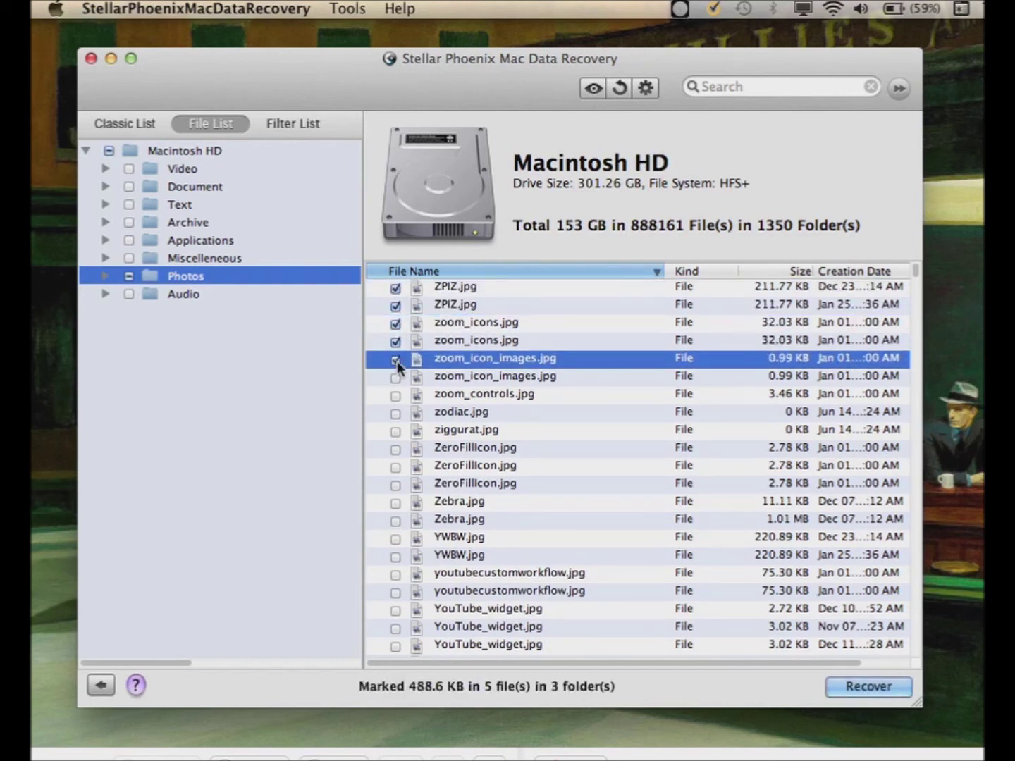
- Unmark those five files again so no JPEG file stays marked
{"action": "left_click", "coordinate": [399, 341]}
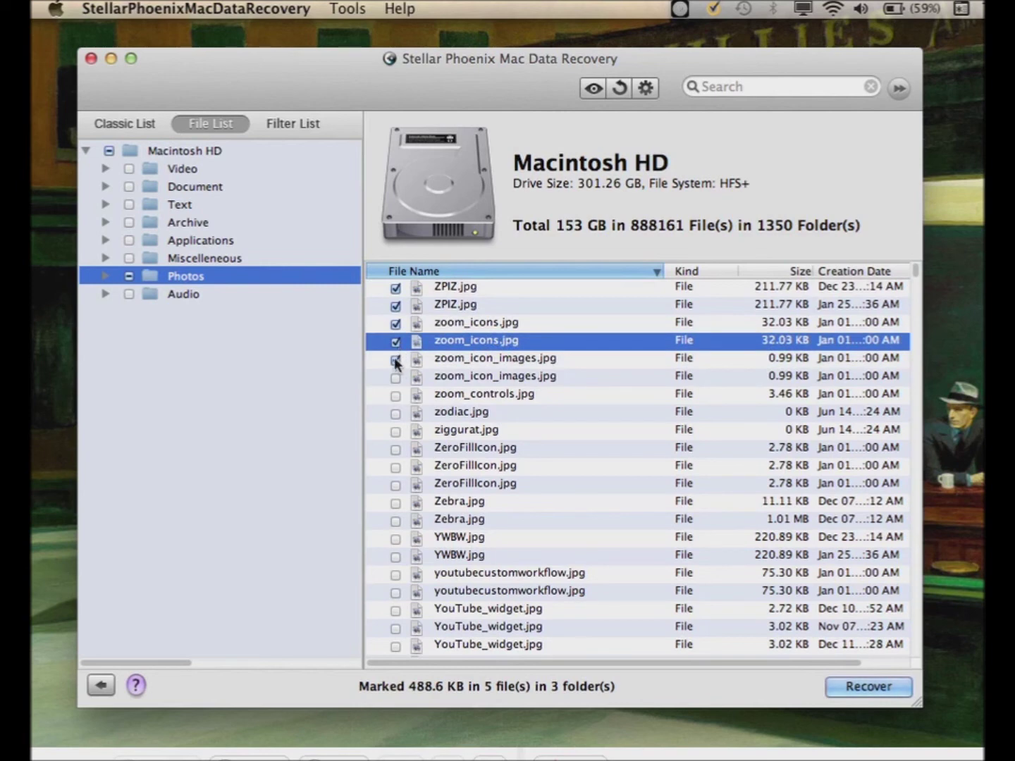
{"action": "left_click", "coordinate": [398, 361]}
{"action": "left_click", "coordinate": [397, 359]}
{"action": "left_click", "coordinate": [397, 342]}
{"action": "left_click", "coordinate": [397, 324]}
{"action": "left_click", "coordinate": [396, 306]}
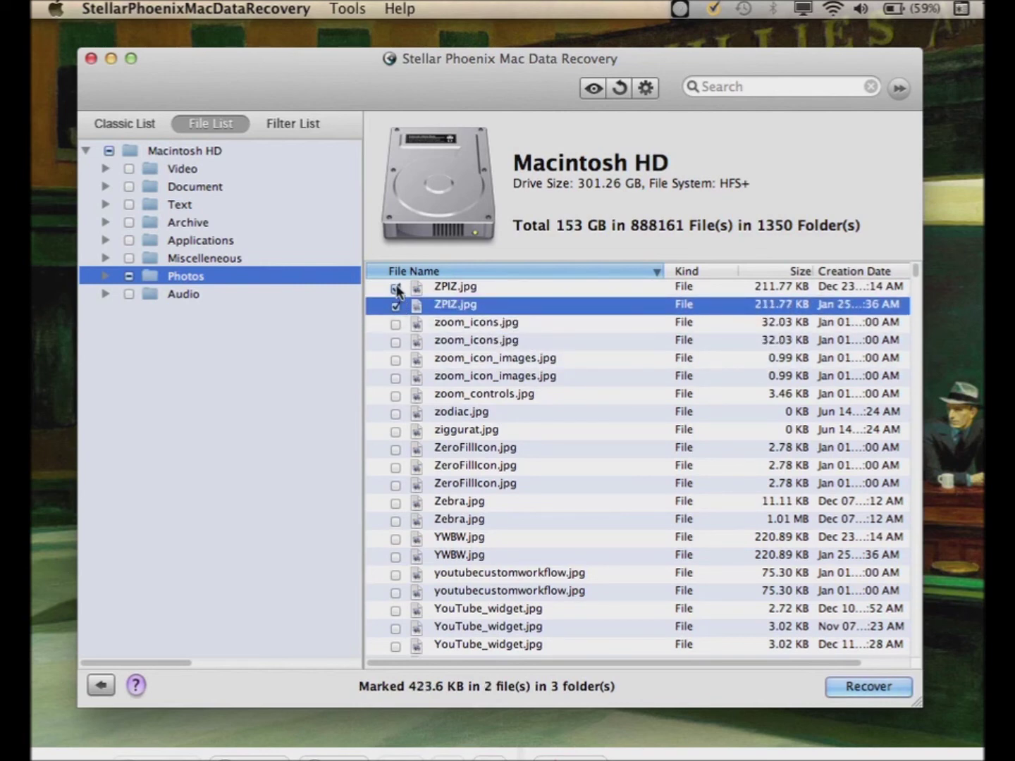
{"action": "left_click", "coordinate": [397, 288]}
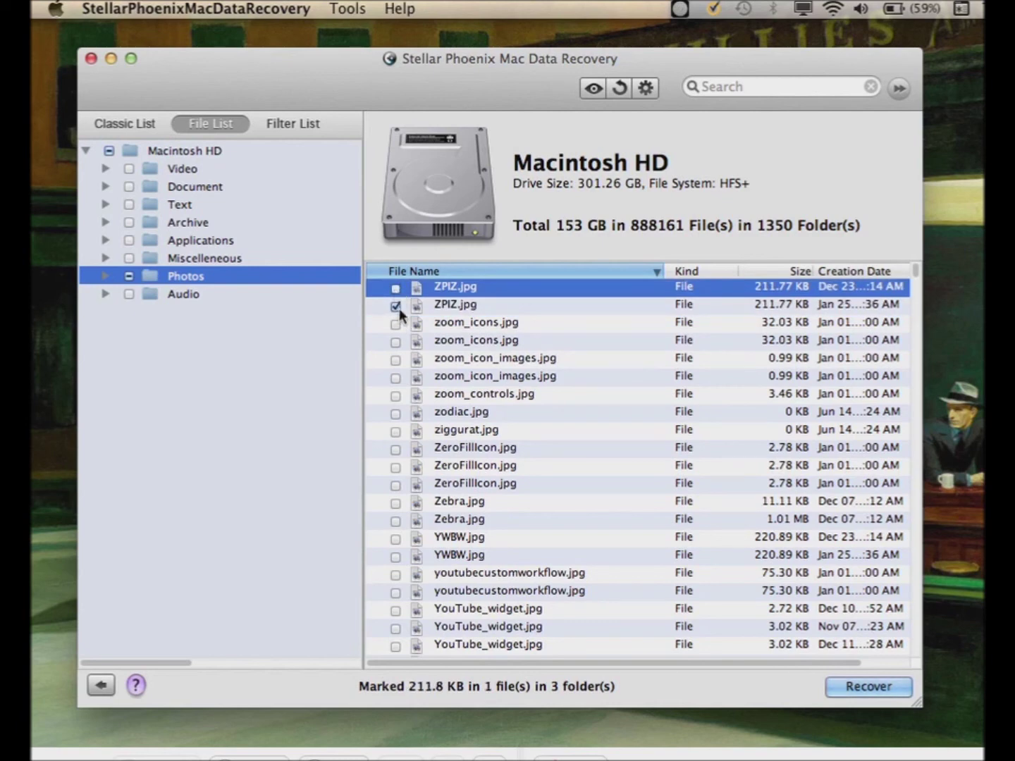
{"action": "left_click", "coordinate": [397, 306]}
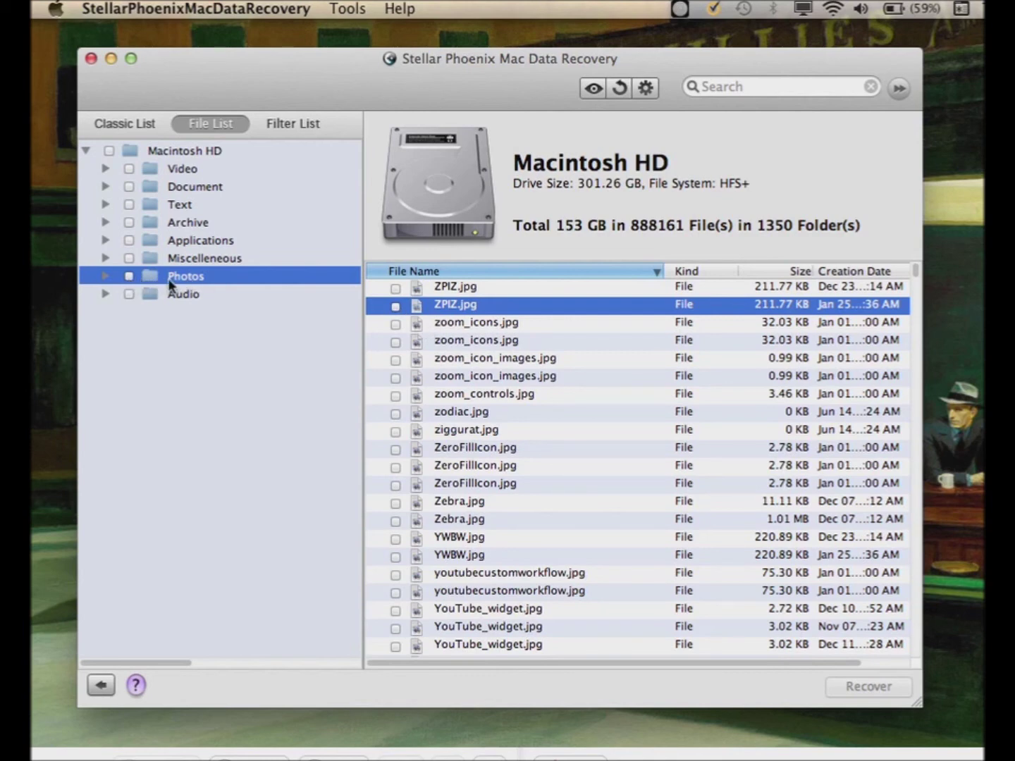
- Tick the Photos category in the File List tree, marking 4.92 GB in 112943 files
{"action": "left_click", "coordinate": [132, 277]}
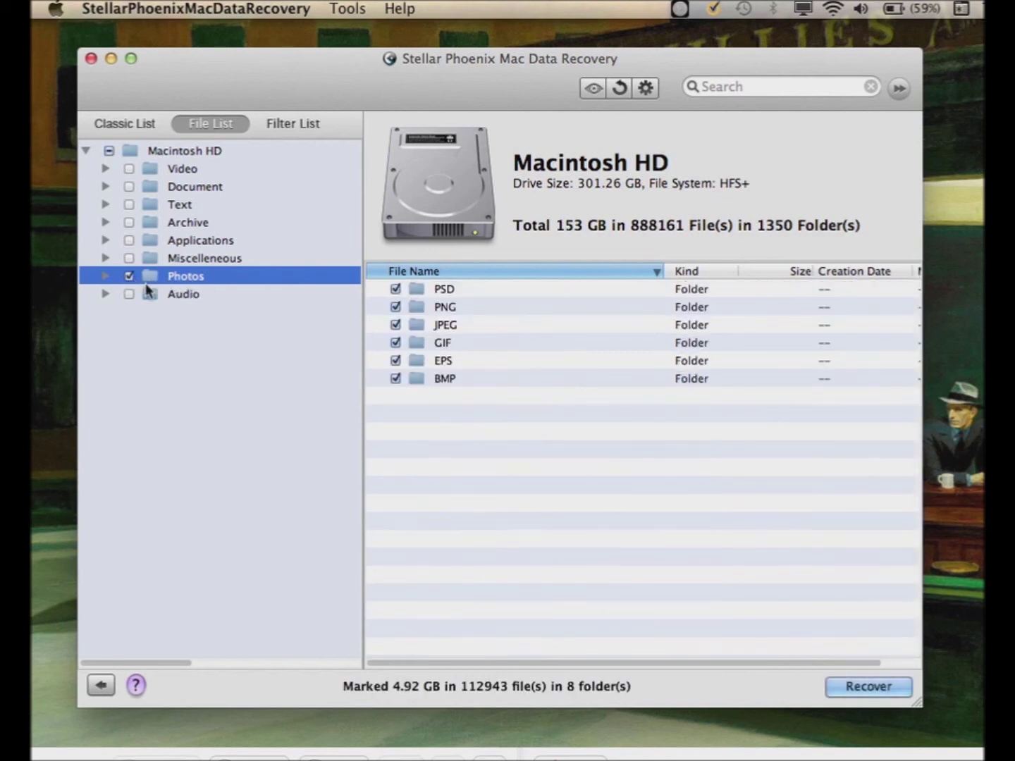